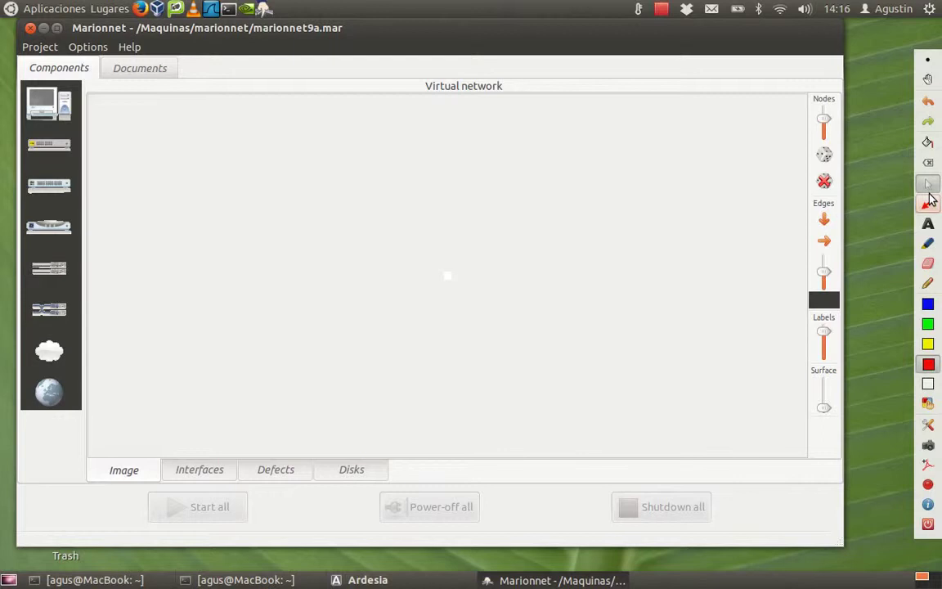
# Draw a red annotation arrow pointing at the hub component and clear the annotation.
pyautogui.click(928, 203)
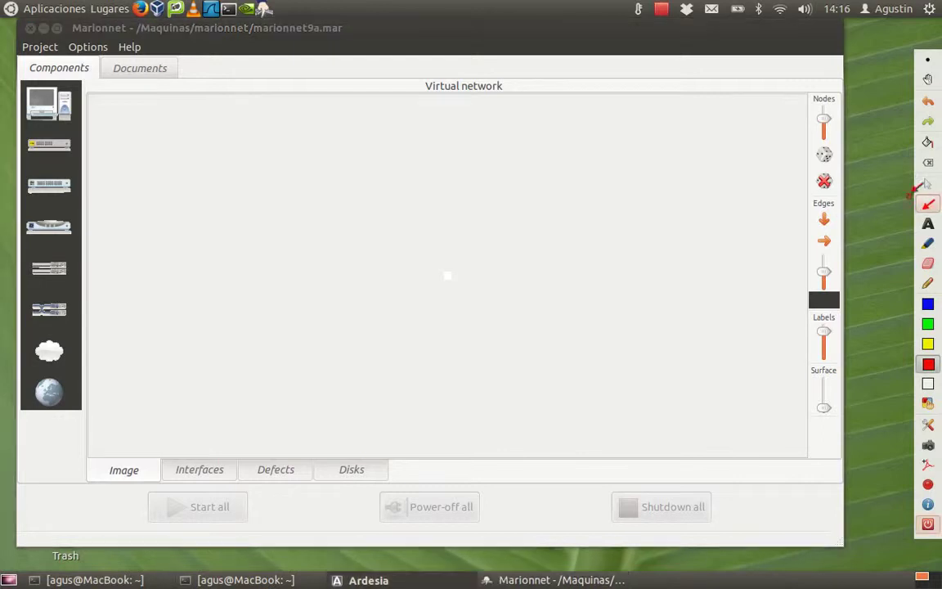
pyautogui.moveTo(158, 146); pyautogui.dragTo(72, 146)
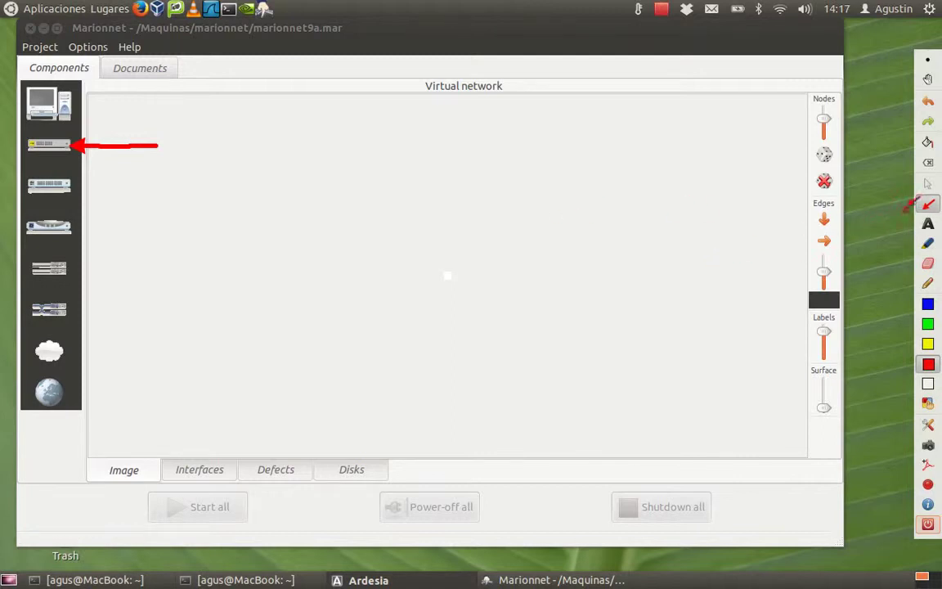
pyautogui.click(928, 161)
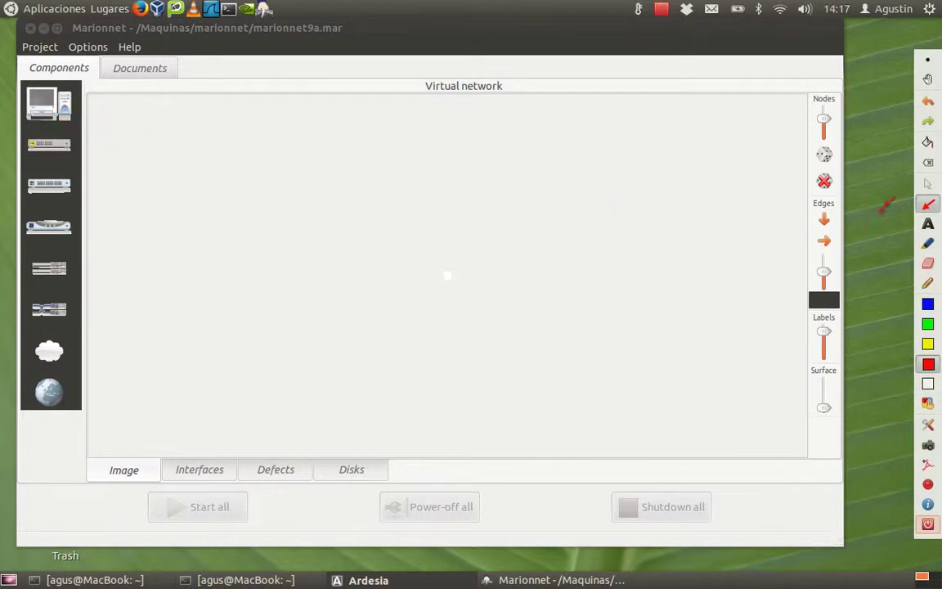
pyautogui.click(927, 184)
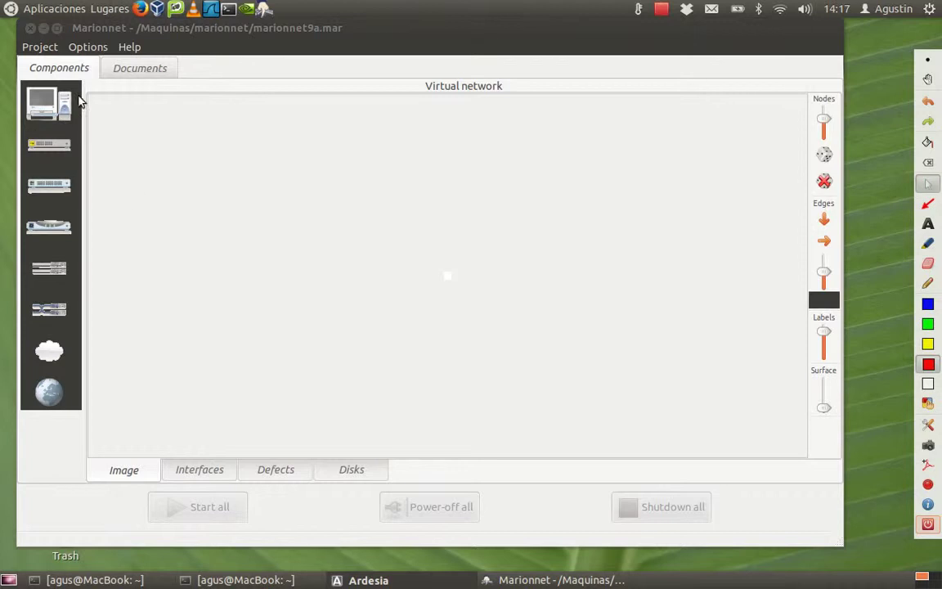
# Add virtual machine m1 to the network with the pinocchio-14787 distribution.
pyautogui.click(49, 94)
pyautogui.click(73, 132)
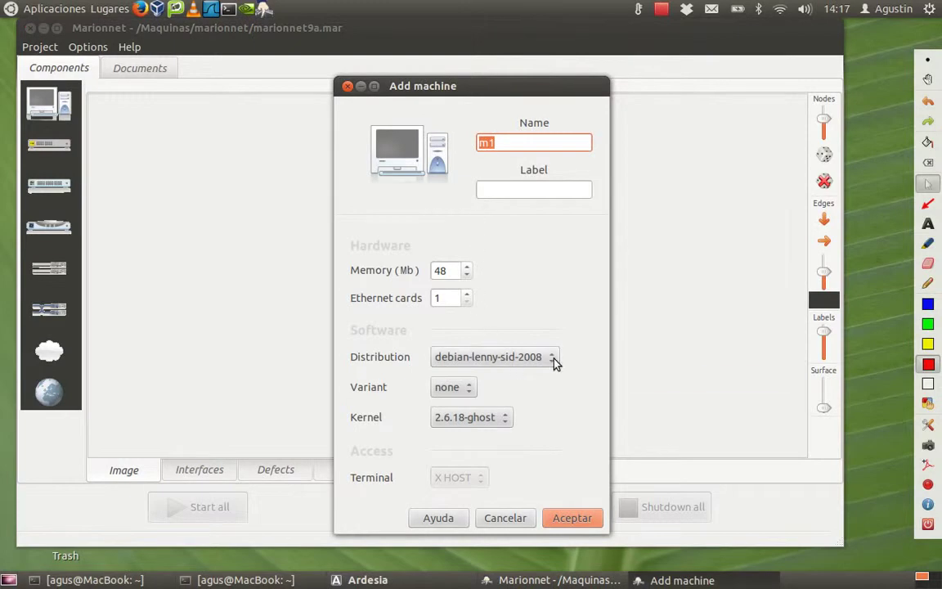
pyautogui.click(553, 362)
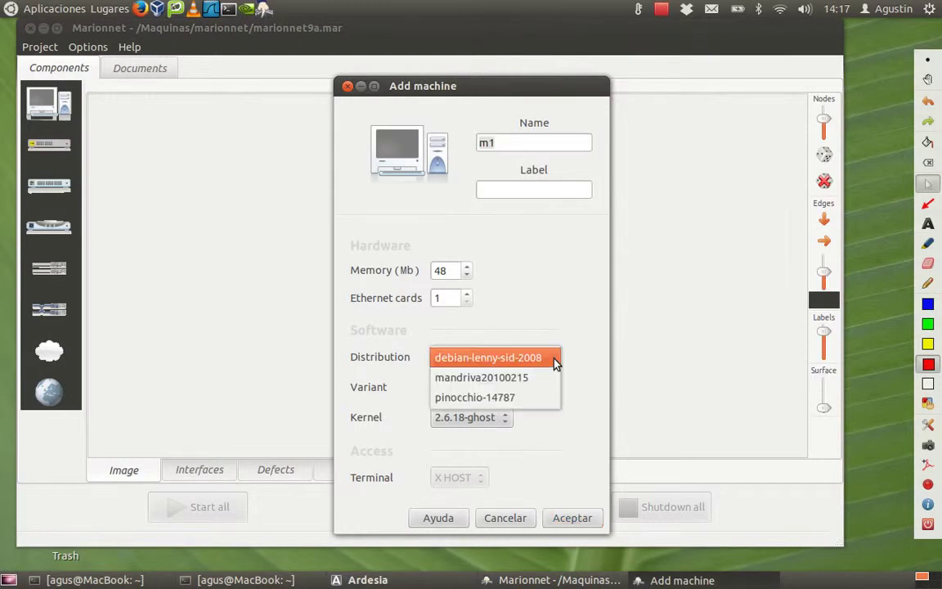
pyautogui.click(511, 401)
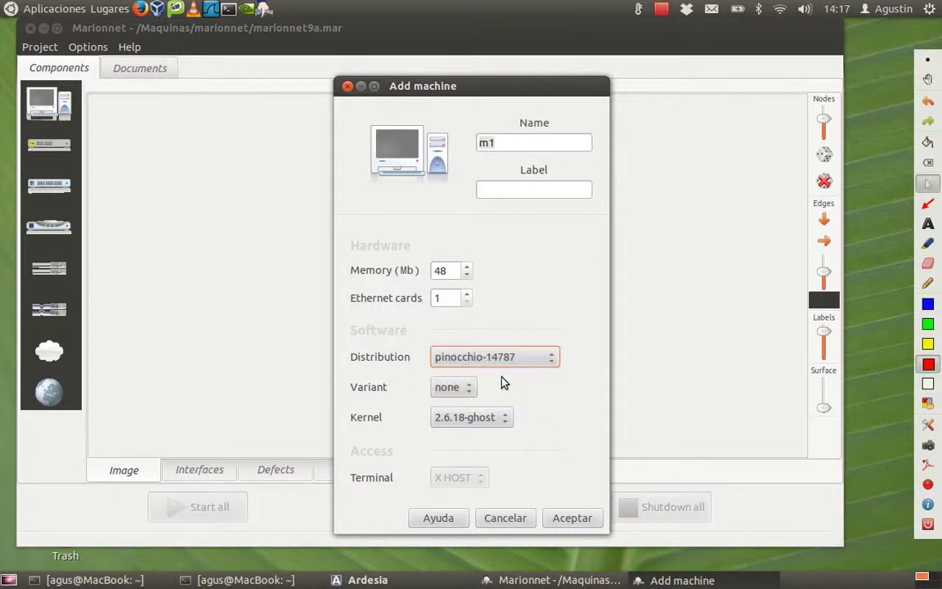
pyautogui.click(568, 516)
# Add a second virtual machine, m2, using the pinocchio-14787 distribution.
pyautogui.click(60, 118)
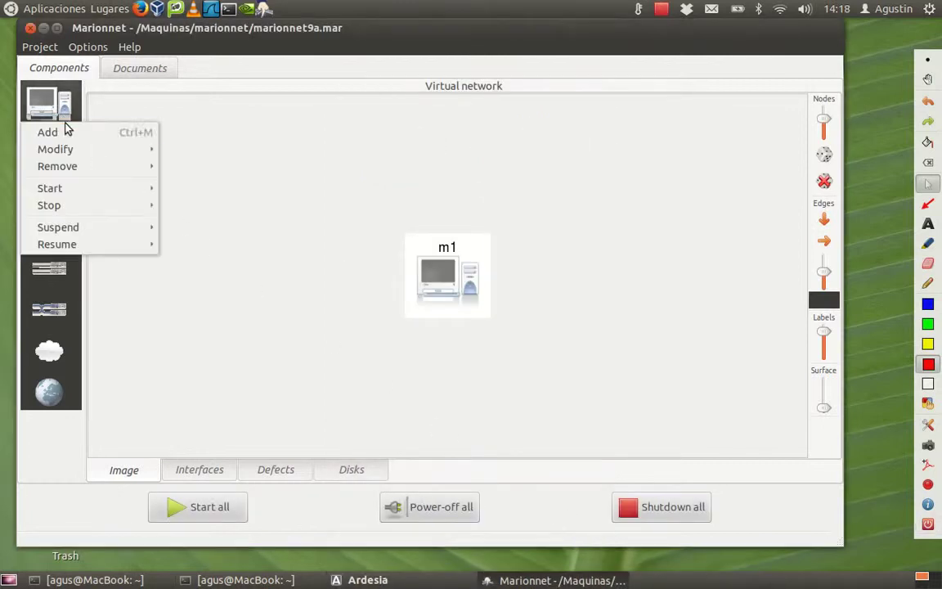
pyautogui.click(67, 135)
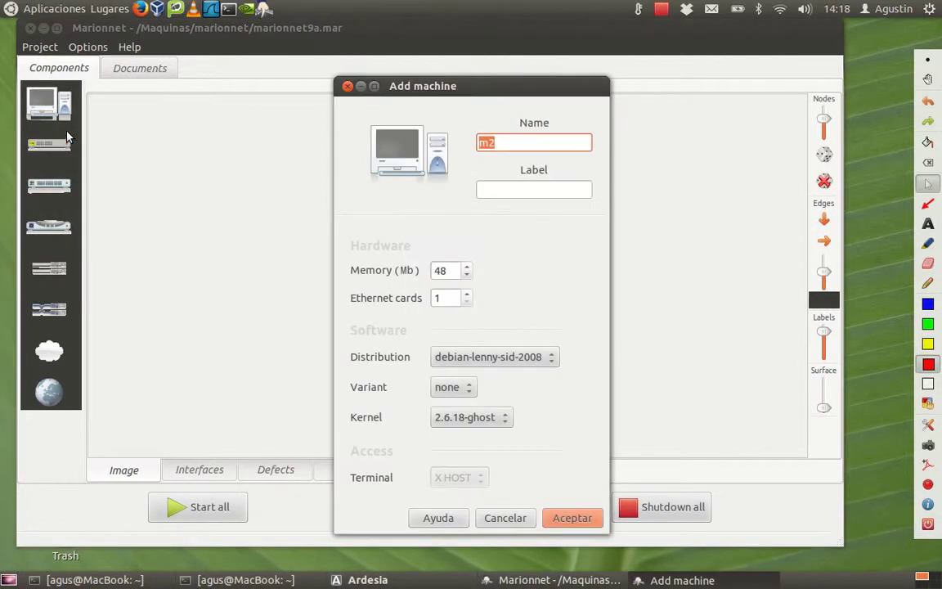
pyautogui.click(552, 358)
pyautogui.click(532, 398)
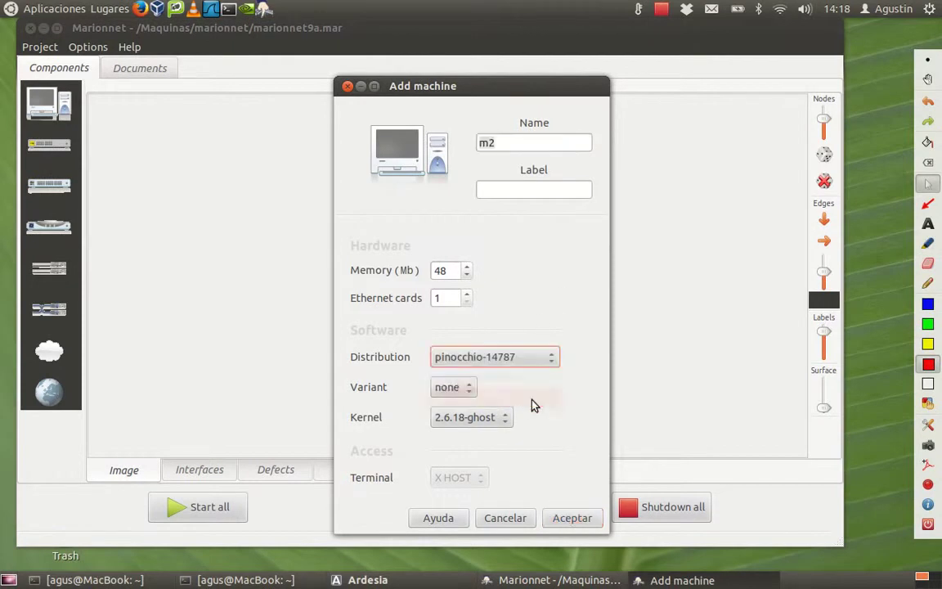
pyautogui.click(570, 517)
# Add a third virtual machine, m3, using the pinocchio-14787 distribution.
pyautogui.click(59, 106)
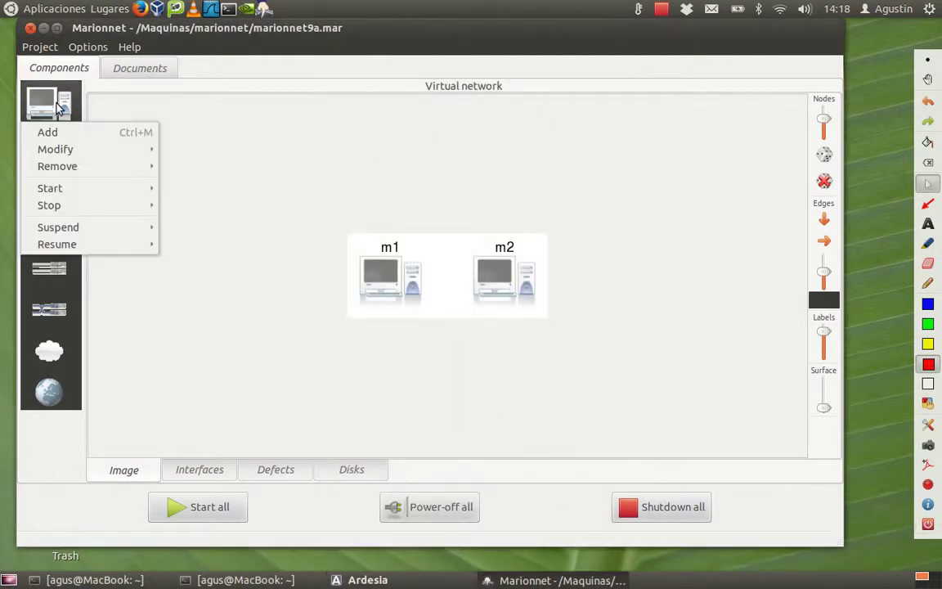
pyautogui.click(78, 134)
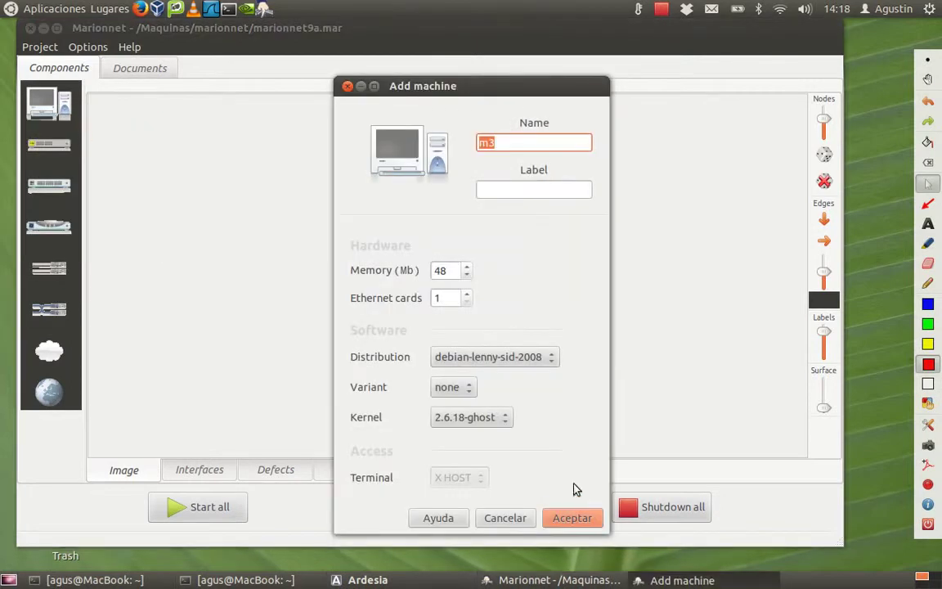
pyautogui.click(544, 360)
pyautogui.click(538, 397)
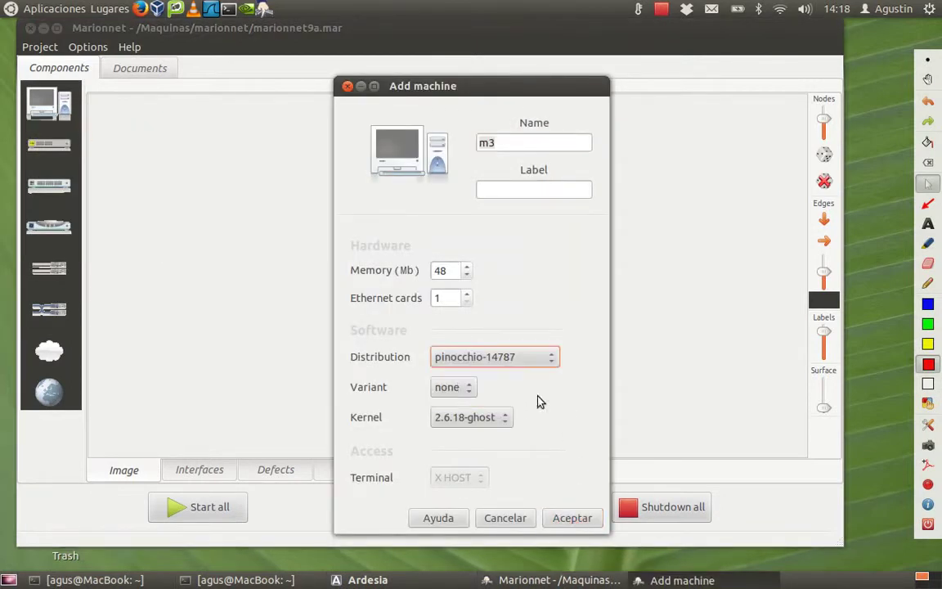
pyautogui.click(571, 518)
# Add a fourth virtual machine, m4, using the pinocchio-14787 distribution.
pyautogui.click(61, 108)
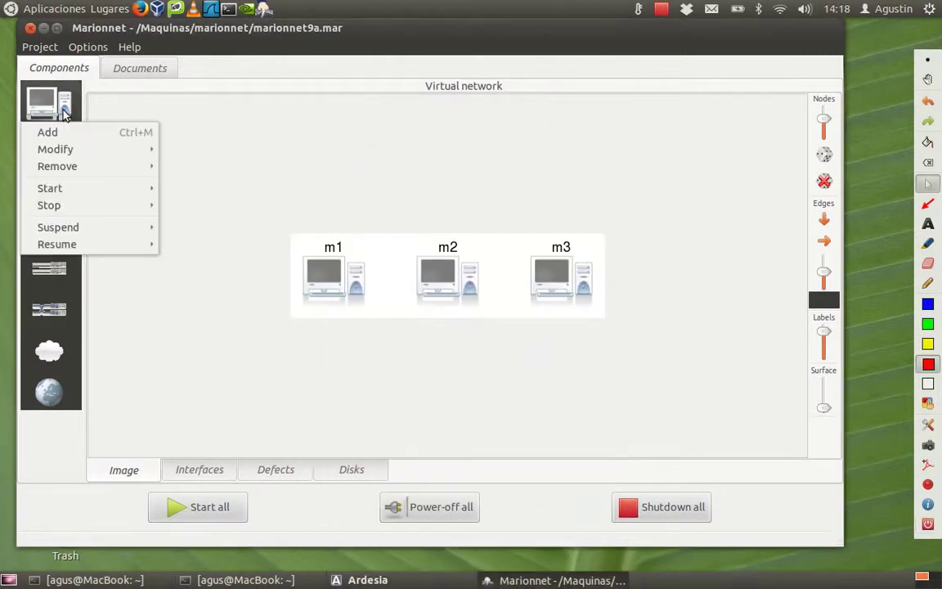
pyautogui.click(73, 135)
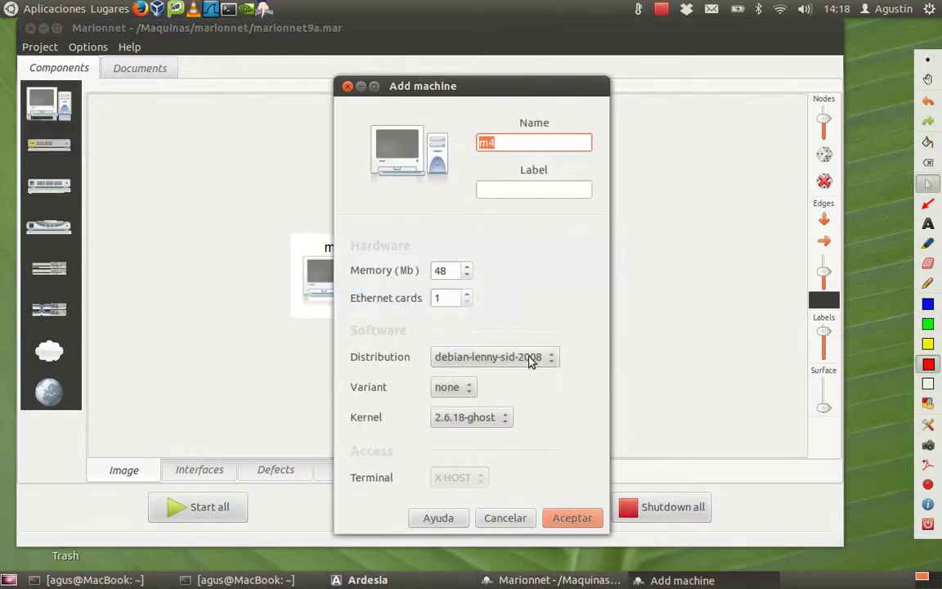
pyautogui.click(552, 361)
pyautogui.click(544, 397)
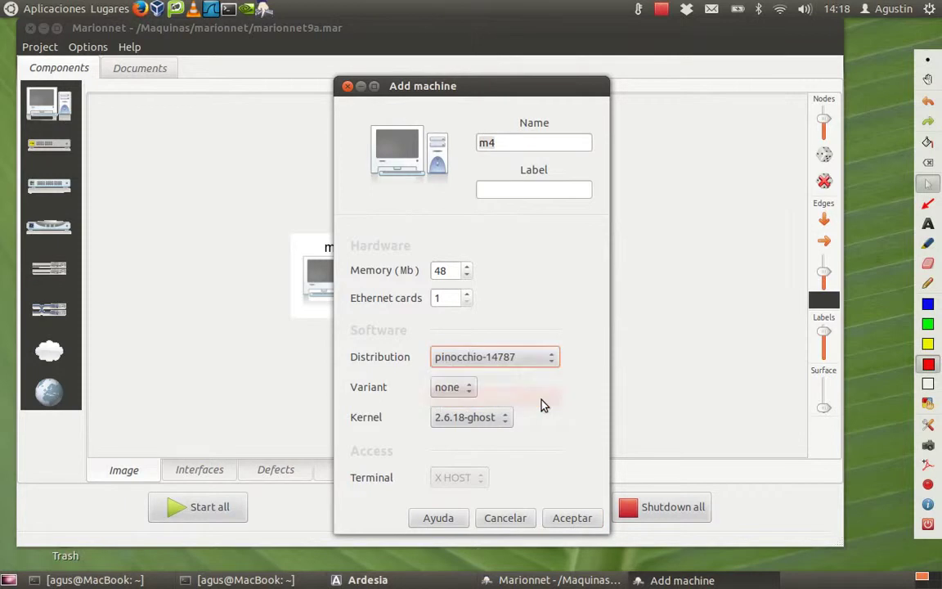
pyautogui.click(576, 518)
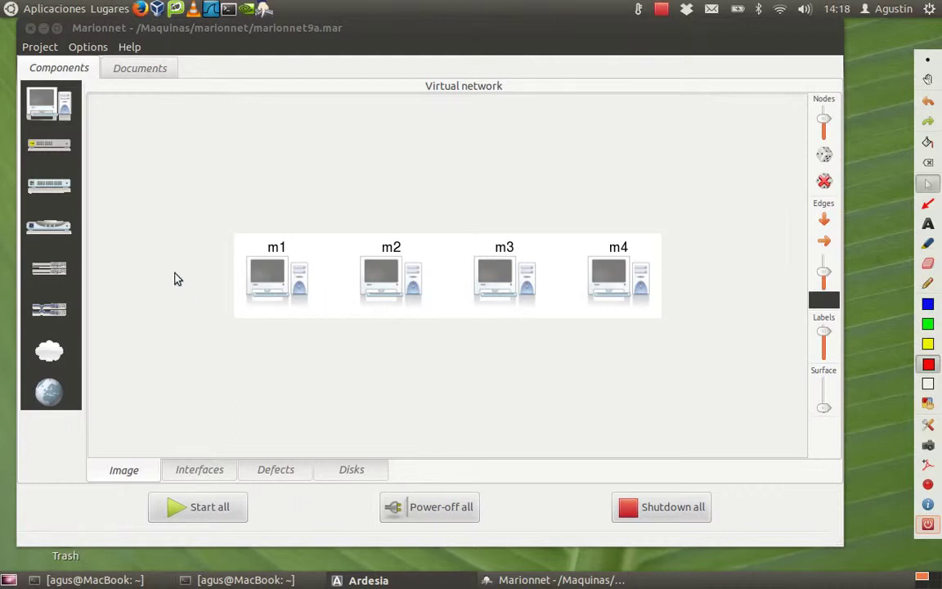
# Add hub H1 to the network with the label "hub" and 4 ports.
pyautogui.click(50, 146)
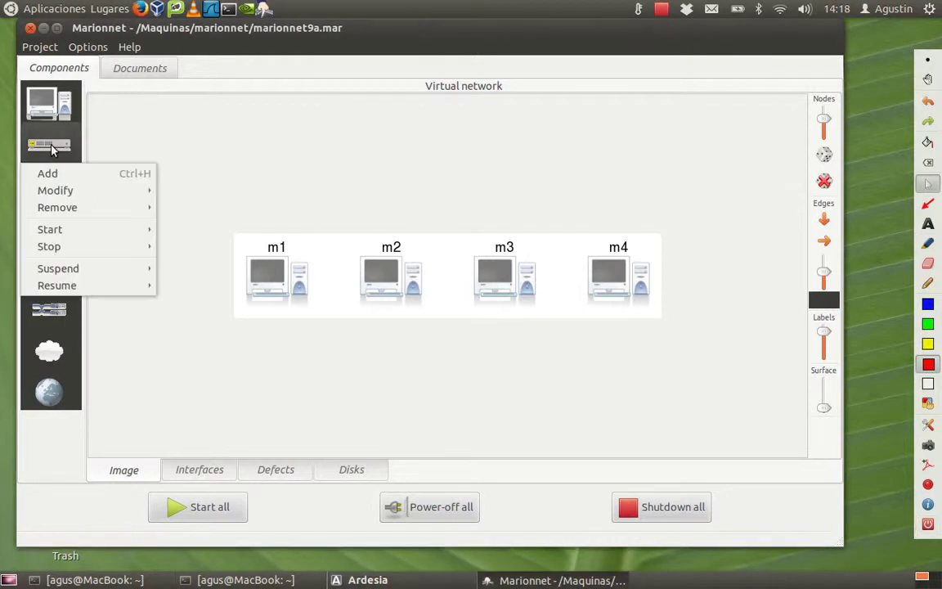
pyautogui.click(48, 173)
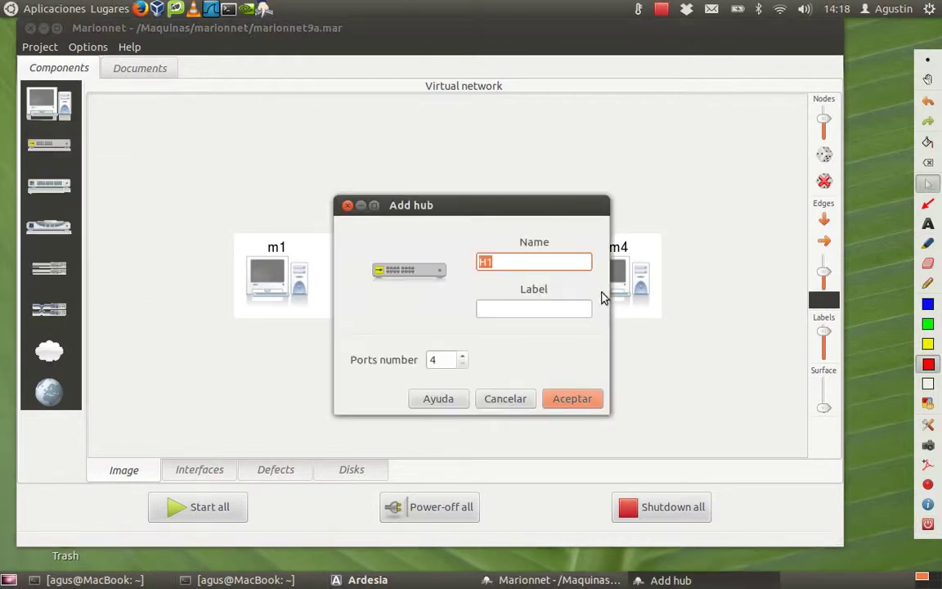
pyautogui.click(504, 310)
pyautogui.write('h')
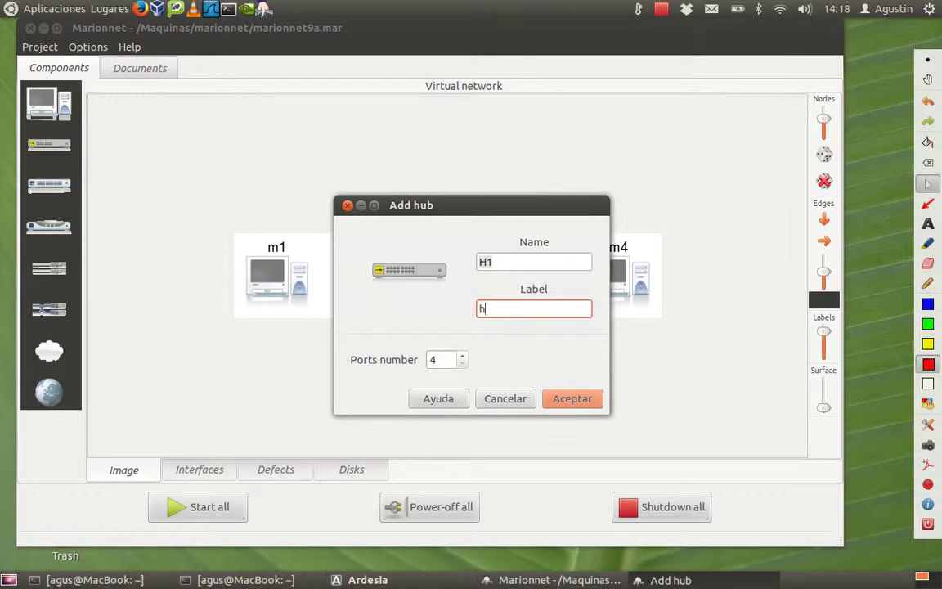
pyautogui.write('ub')
pyautogui.click(463, 367)
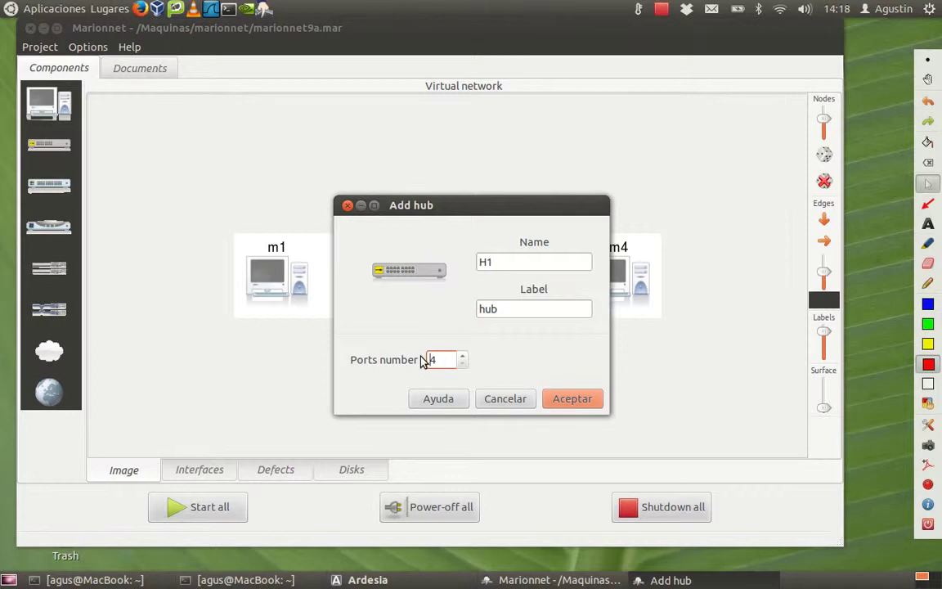
pyautogui.click(570, 400)
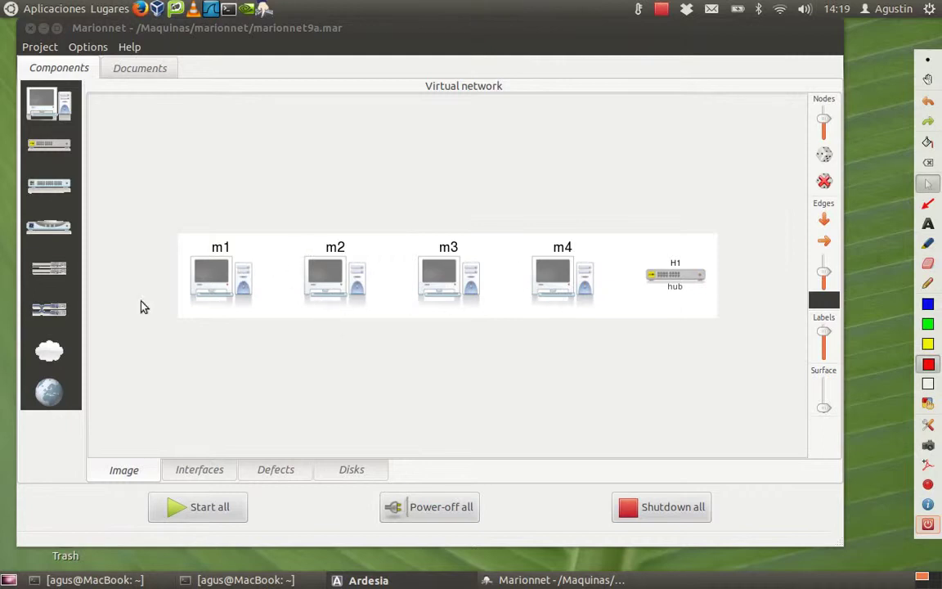
# Connect m1's eth0 to port1 of hub H1 with a straight cable and arrange the network's edges top-to-bottom.
pyautogui.click(45, 250)
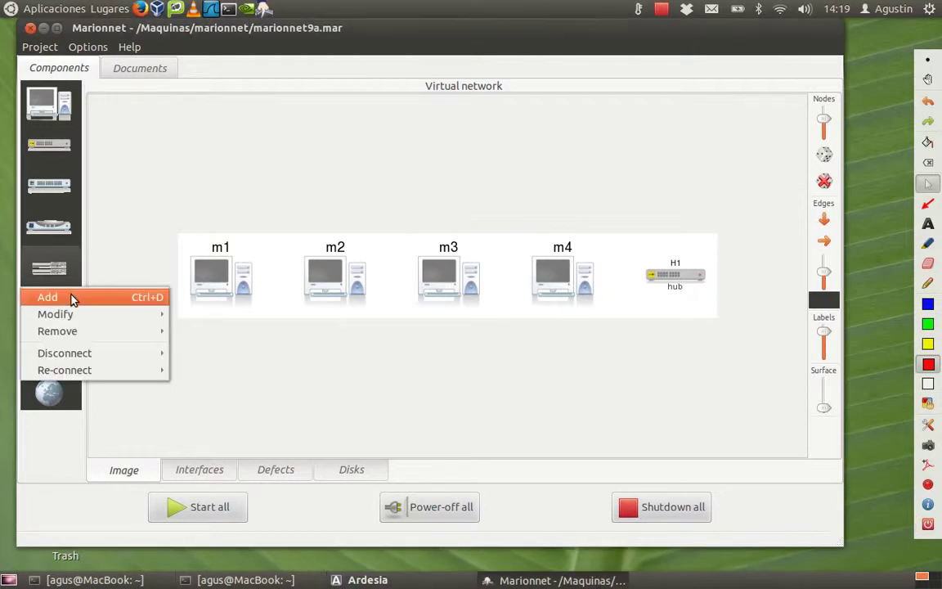
pyautogui.click(72, 298)
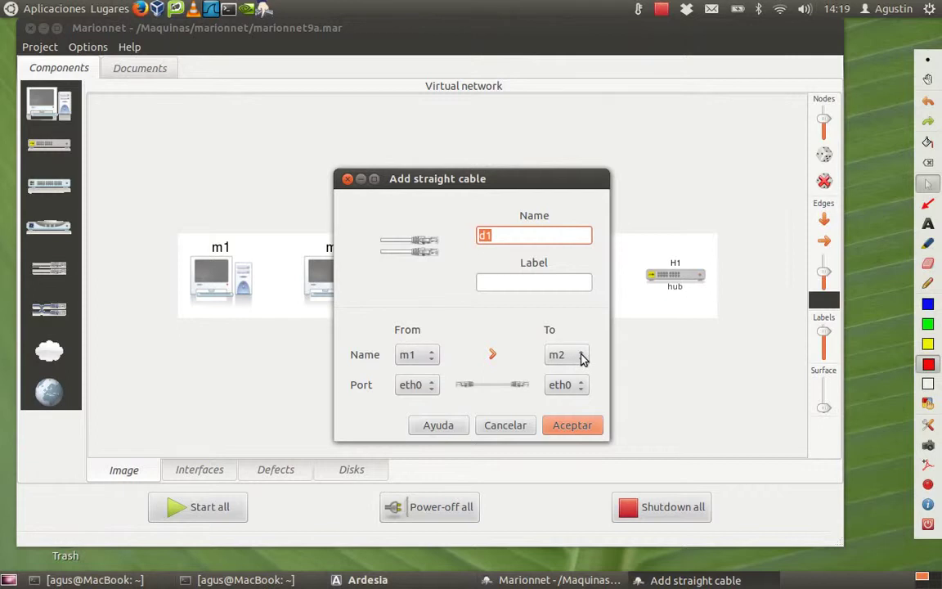
pyautogui.click(824, 242)
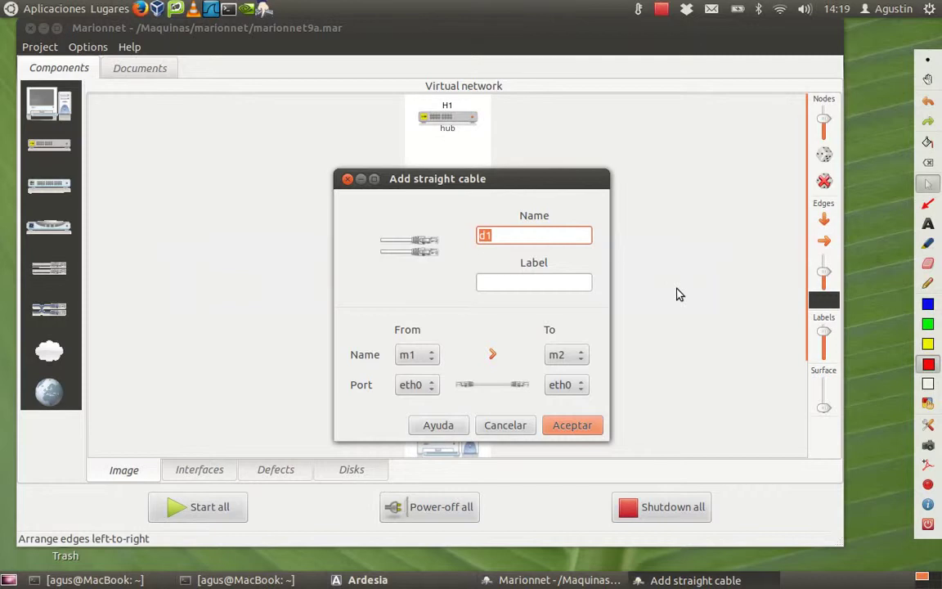
pyautogui.click(582, 355)
pyautogui.click(576, 415)
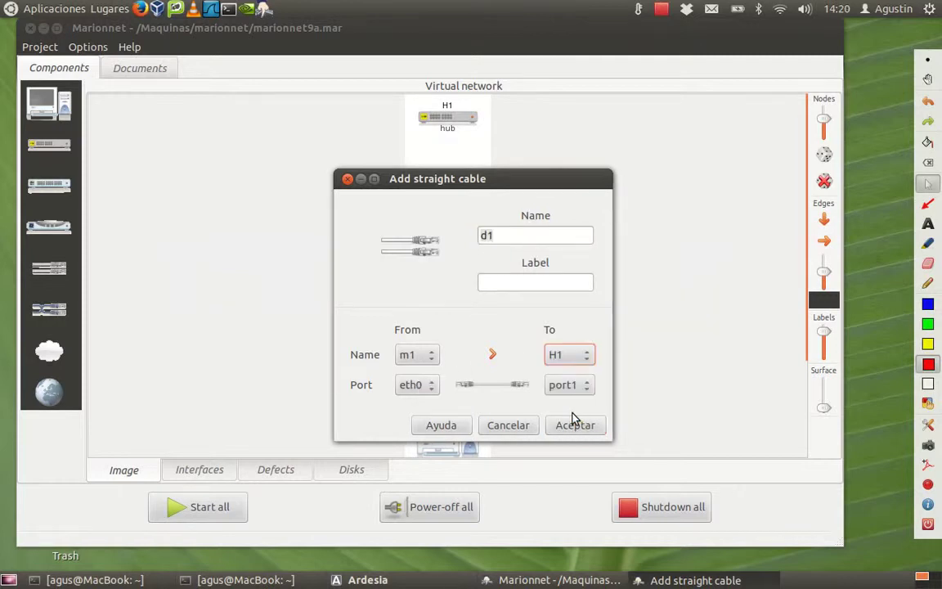
pyautogui.click(571, 427)
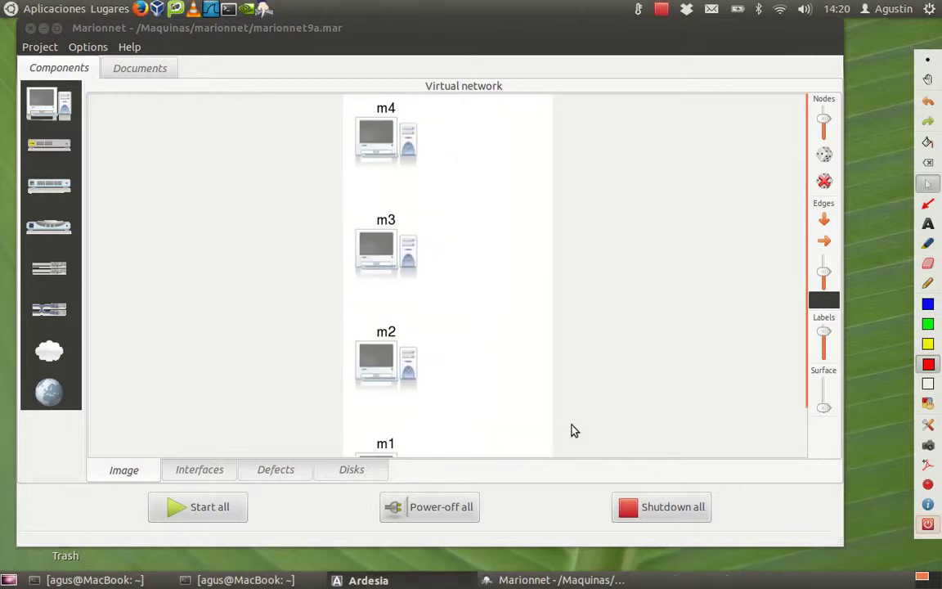
pyautogui.click(827, 220)
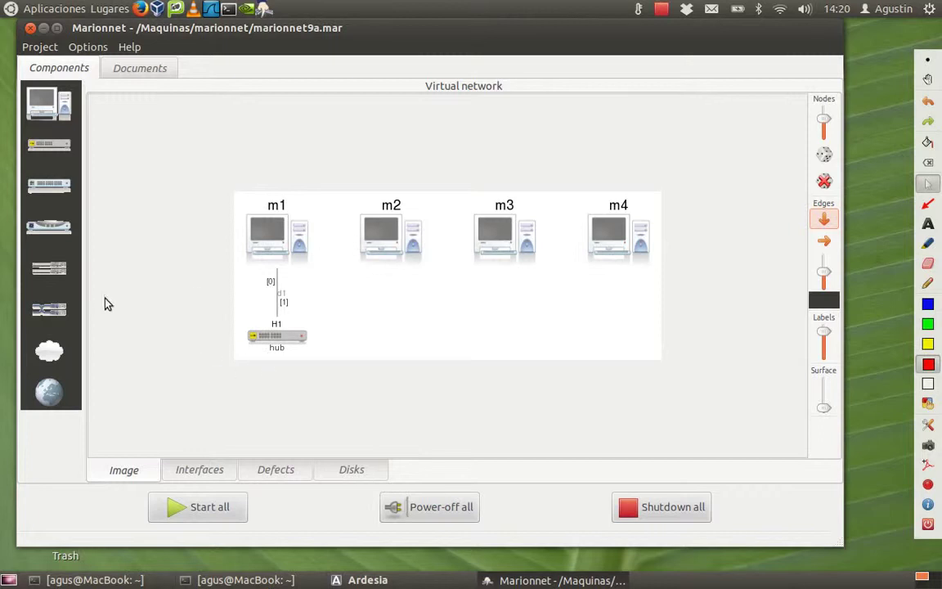
# Connect m2's eth0 to hub H1 with a straight cable.
pyautogui.rightClick(47, 278)
pyautogui.click(59, 301)
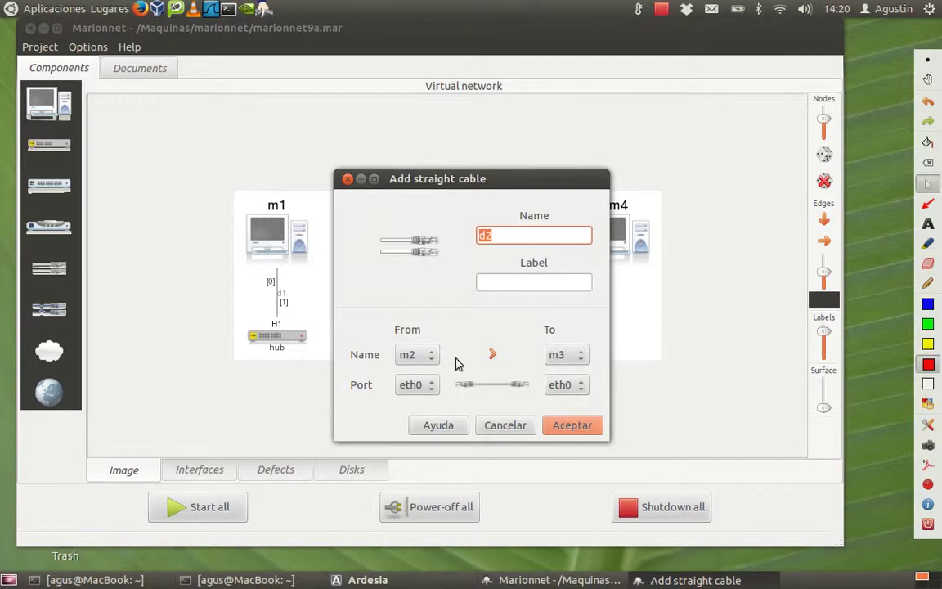
pyautogui.click(579, 360)
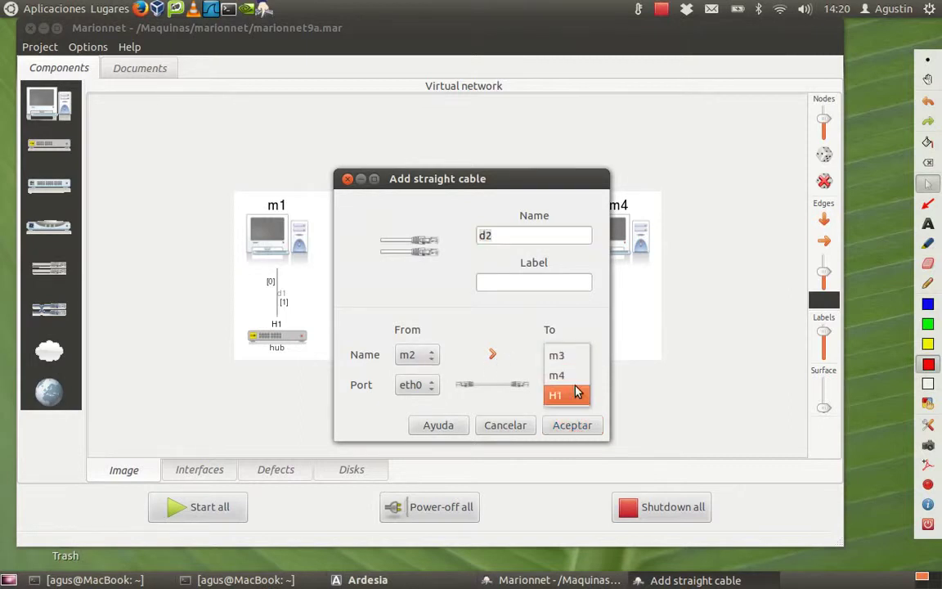
pyautogui.click(576, 391)
pyautogui.click(584, 426)
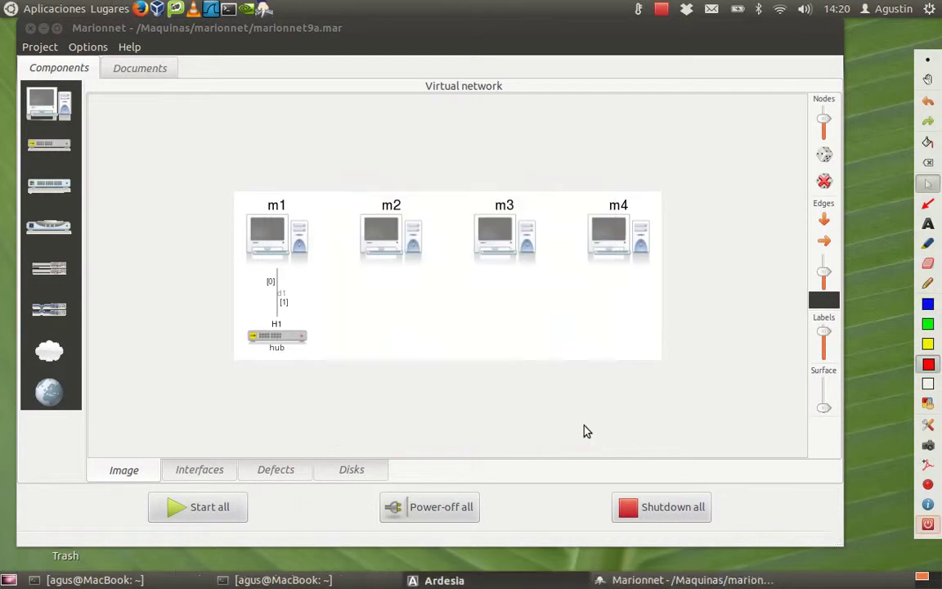
# Connect port3 of hub H1 to m3's eth0 with a straight cable named d3.
pyautogui.click(48, 266)
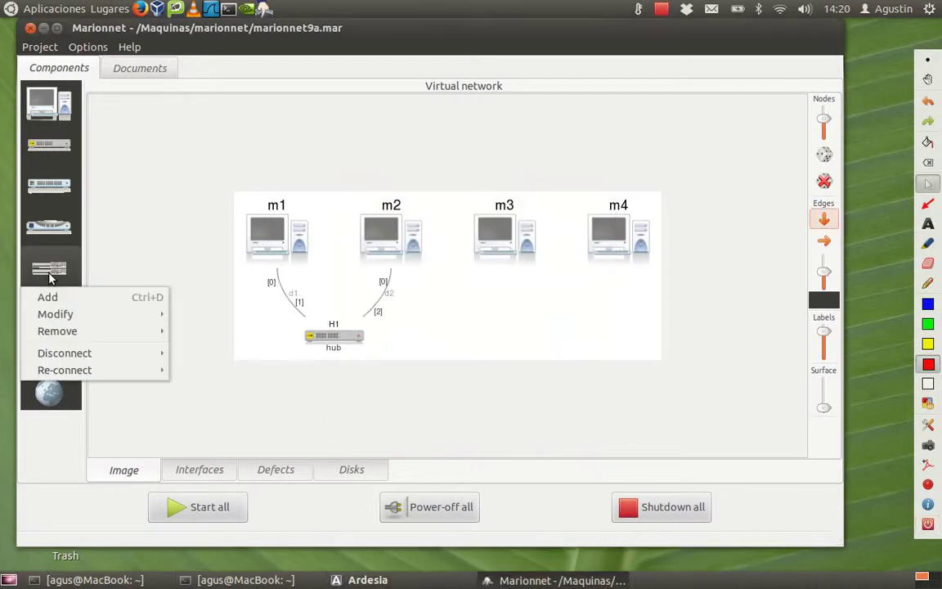
pyautogui.click(53, 300)
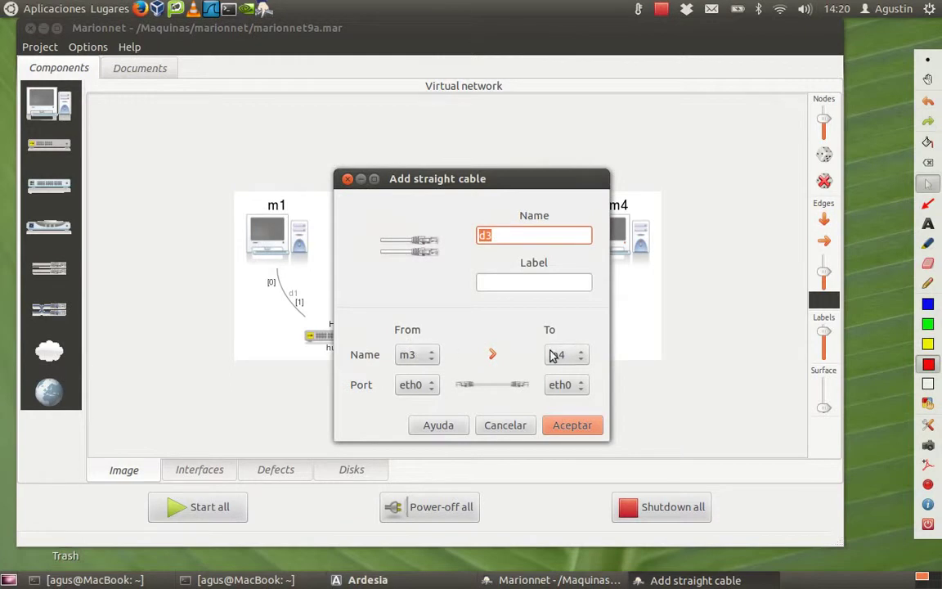
pyautogui.click(432, 360)
pyautogui.click(431, 397)
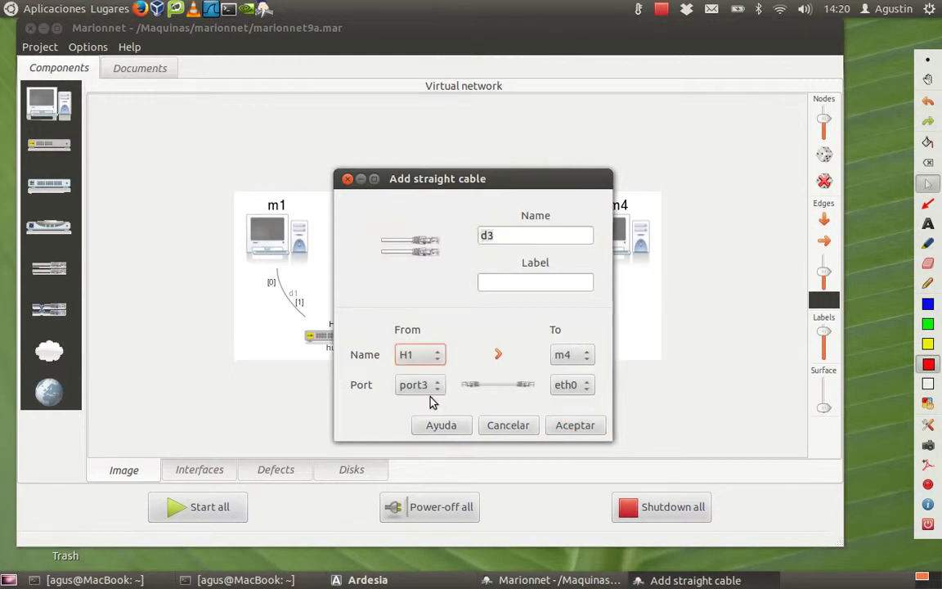
pyautogui.click(585, 358)
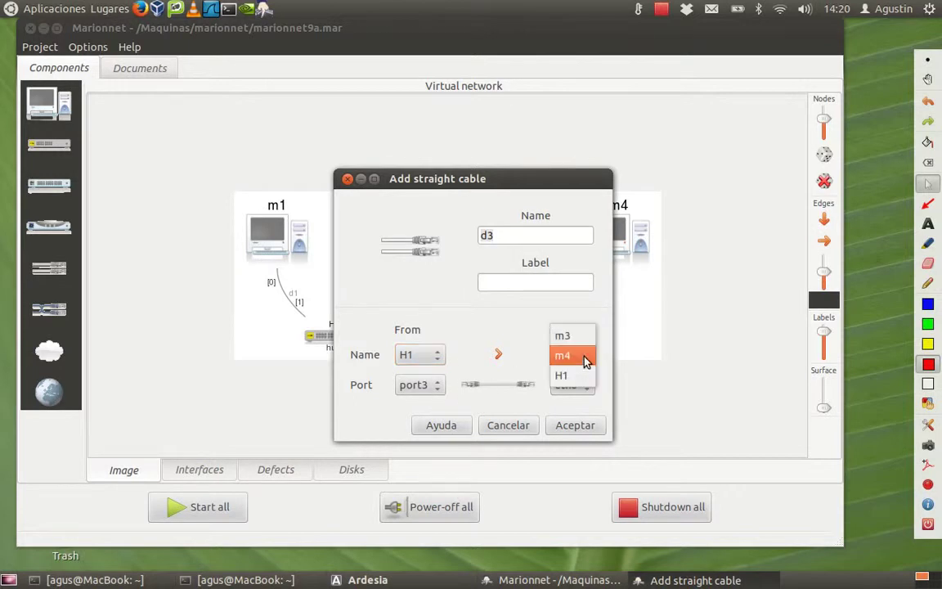
pyautogui.click(582, 337)
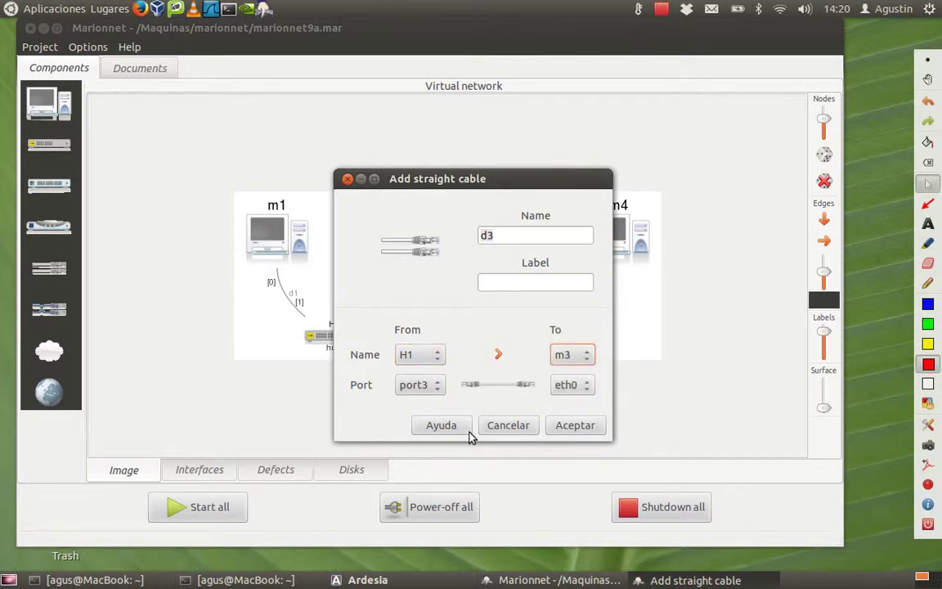
pyautogui.click(575, 425)
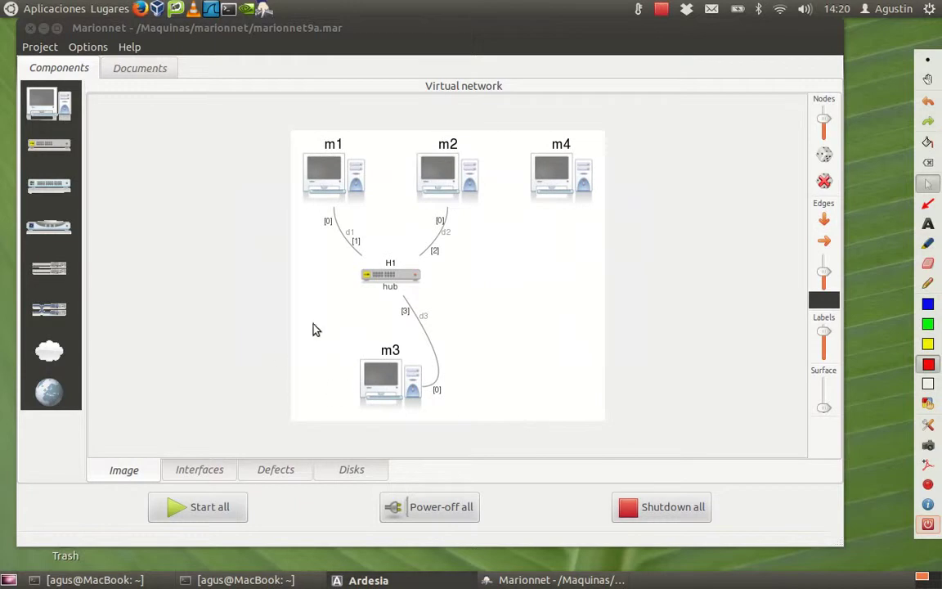
# Connect port4 of hub H1 to m4's eth0 with a straight cable named d4.
pyautogui.click(36, 293)
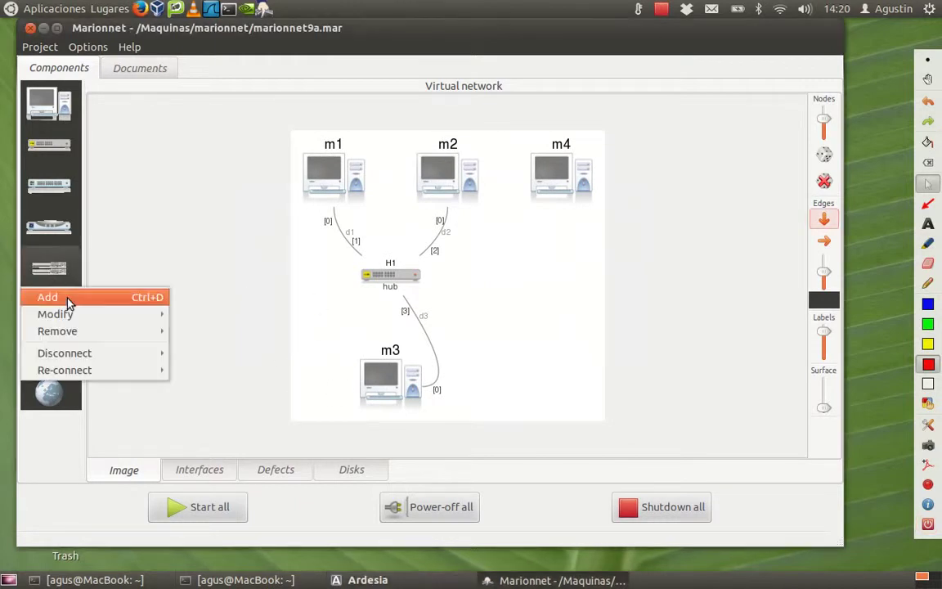
pyautogui.click(63, 295)
pyautogui.click(430, 360)
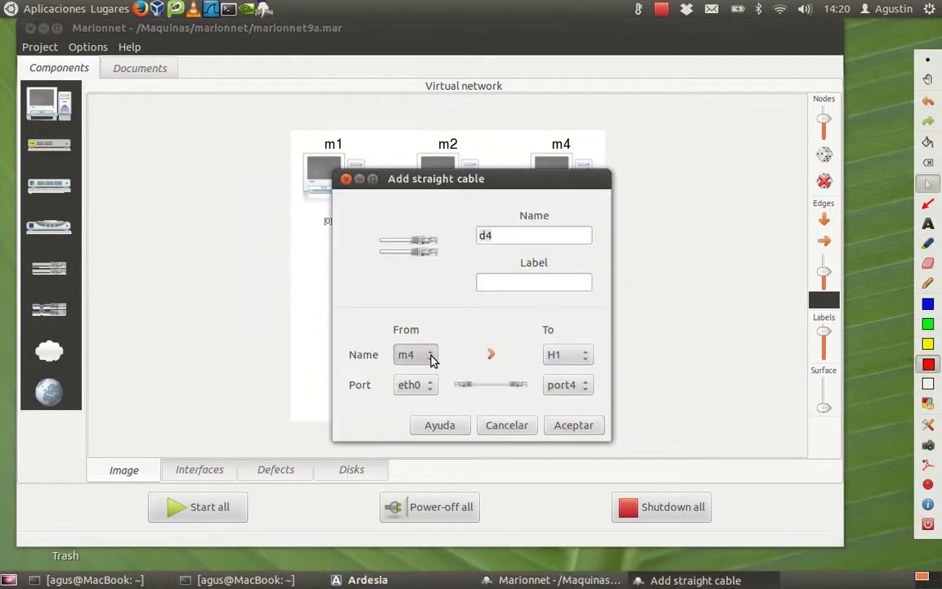
pyautogui.click(427, 376)
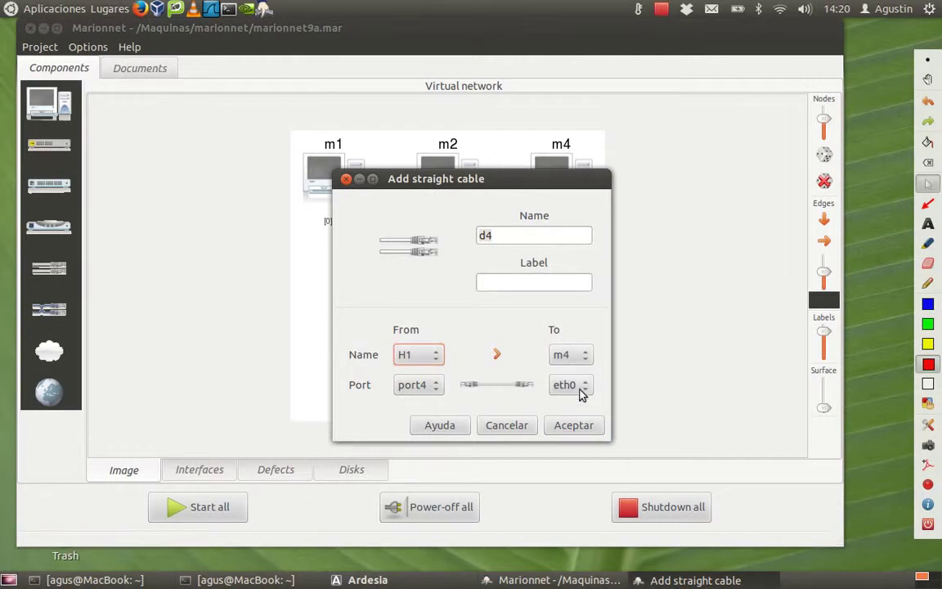
pyautogui.click(575, 424)
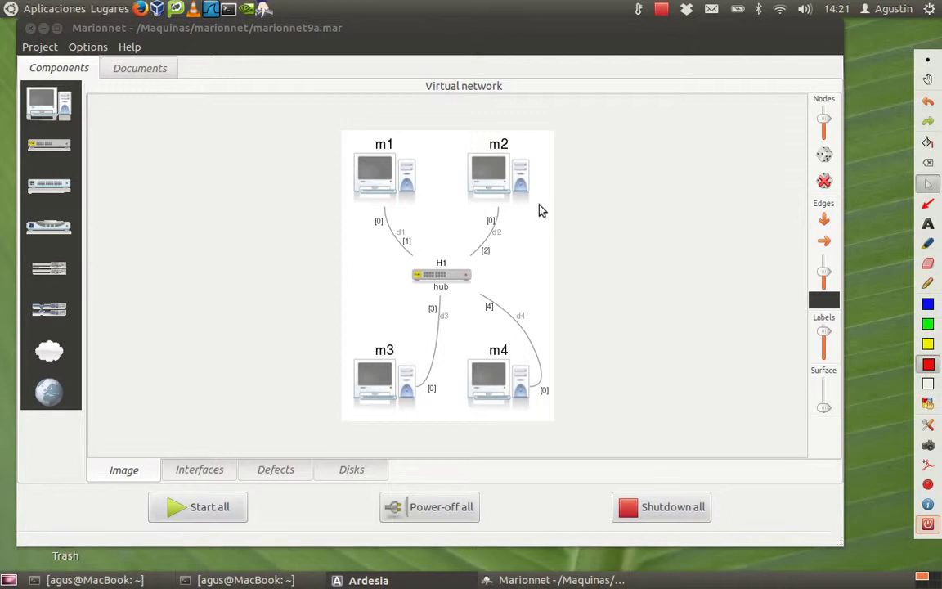
# Start all components of the virtual network.
pyautogui.click(213, 518)
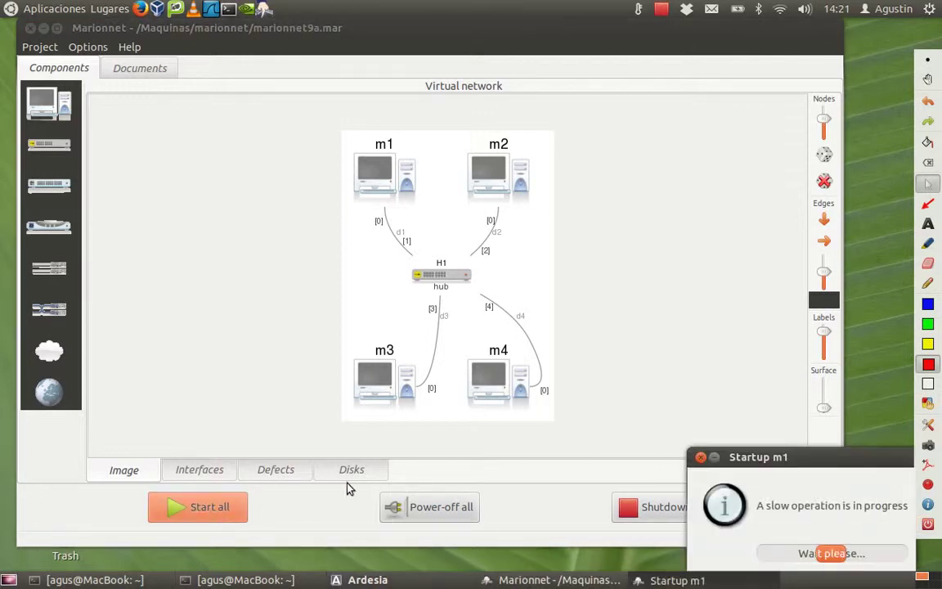